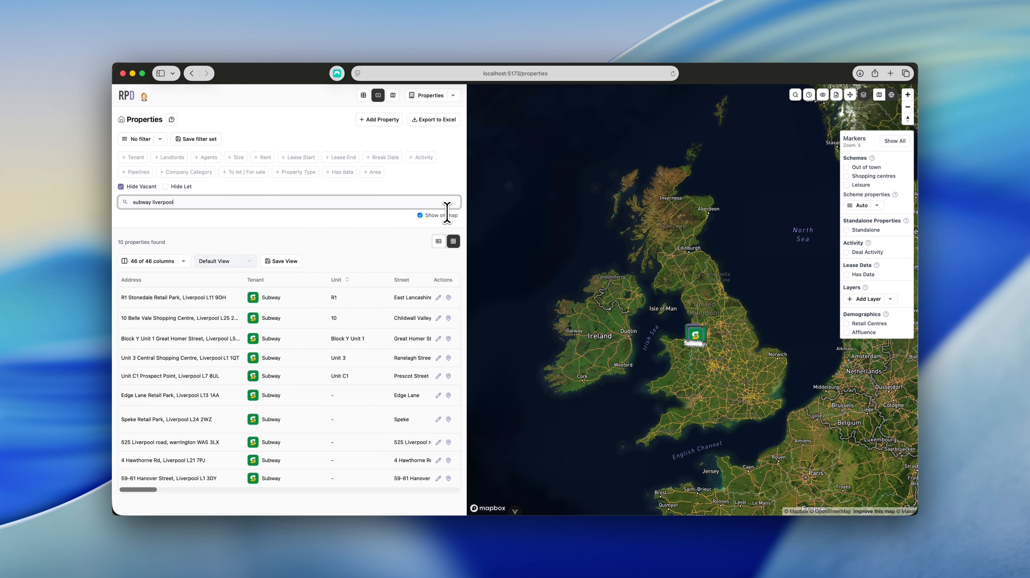
Open the Subway property at 525 Liverpool road, Warrington from its marker on the map
scroll(688, 344, "up", 10)
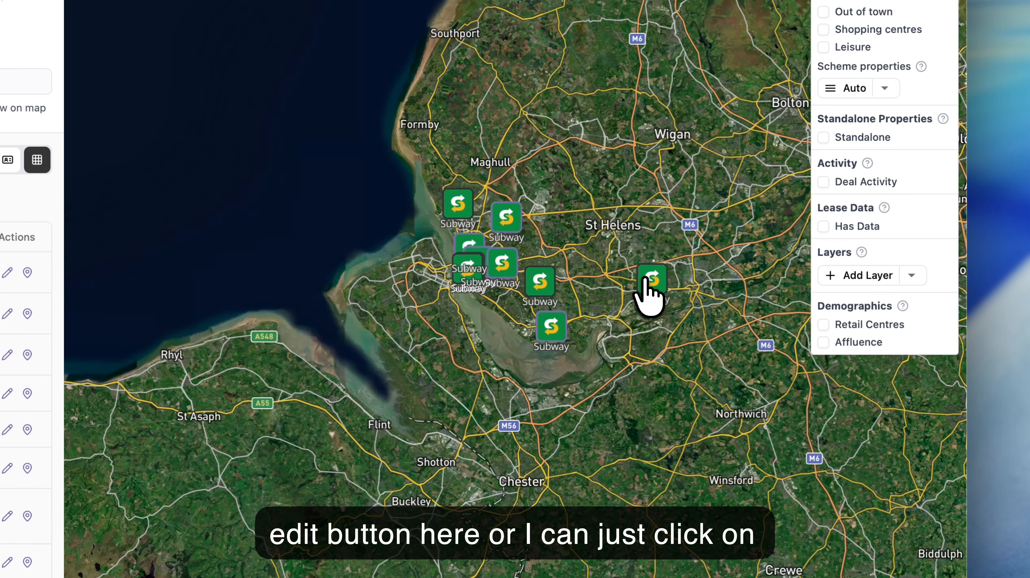
left_click(645, 284)
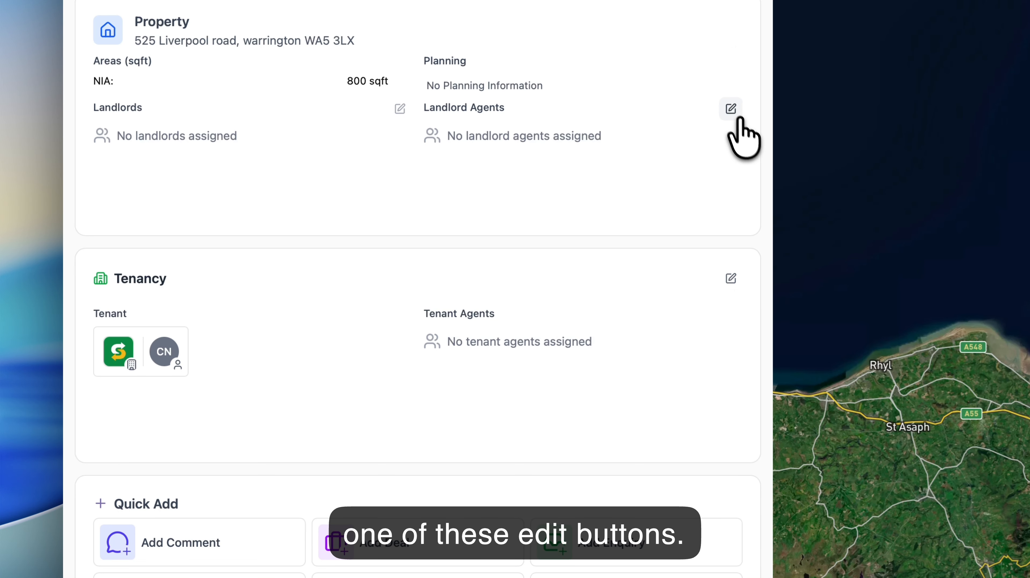
Expand the property's tenancy section to view its lease and rent fields, and collapse it again
left_click(731, 279)
scroll(409, 346, "down", 3)
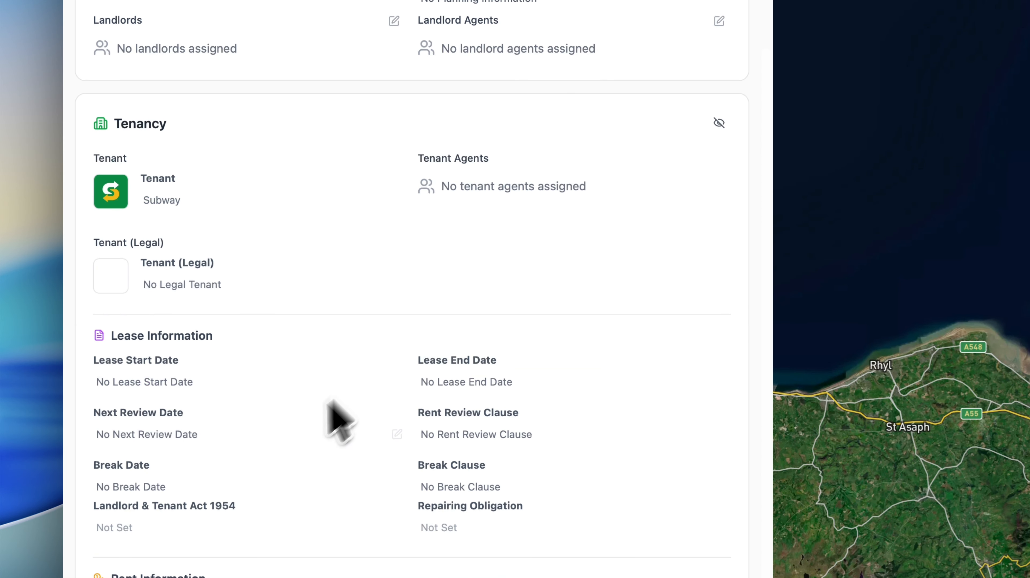
left_click(719, 123)
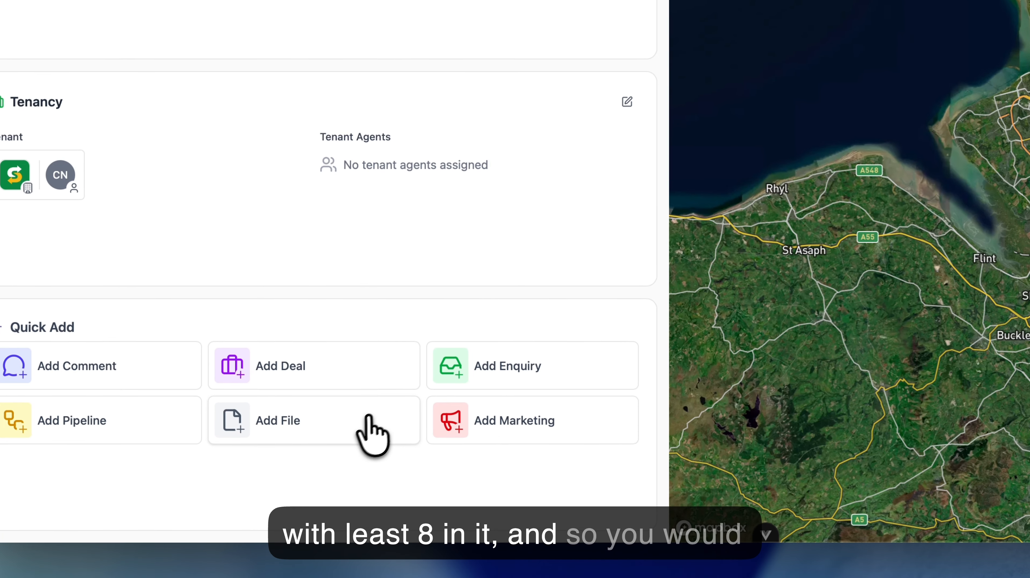
Upload the file example lease summary.docx to the property
left_click(337, 421)
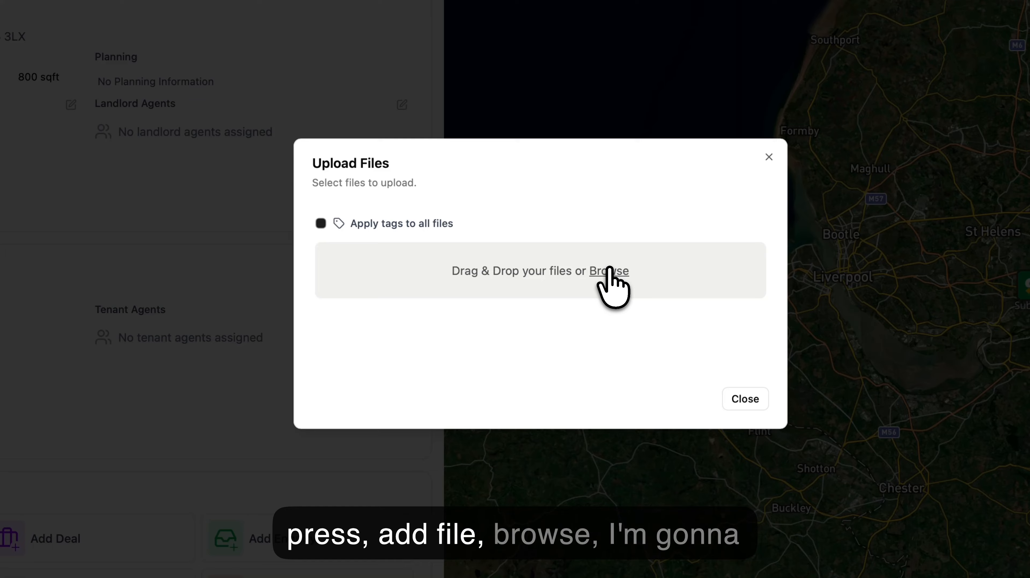
left_click(609, 269)
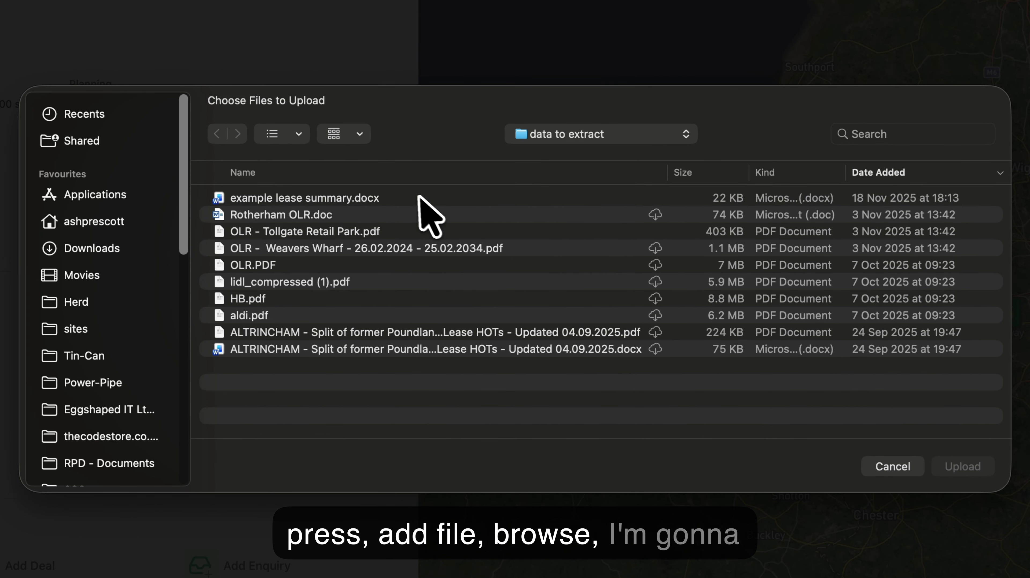
left_click(420, 198)
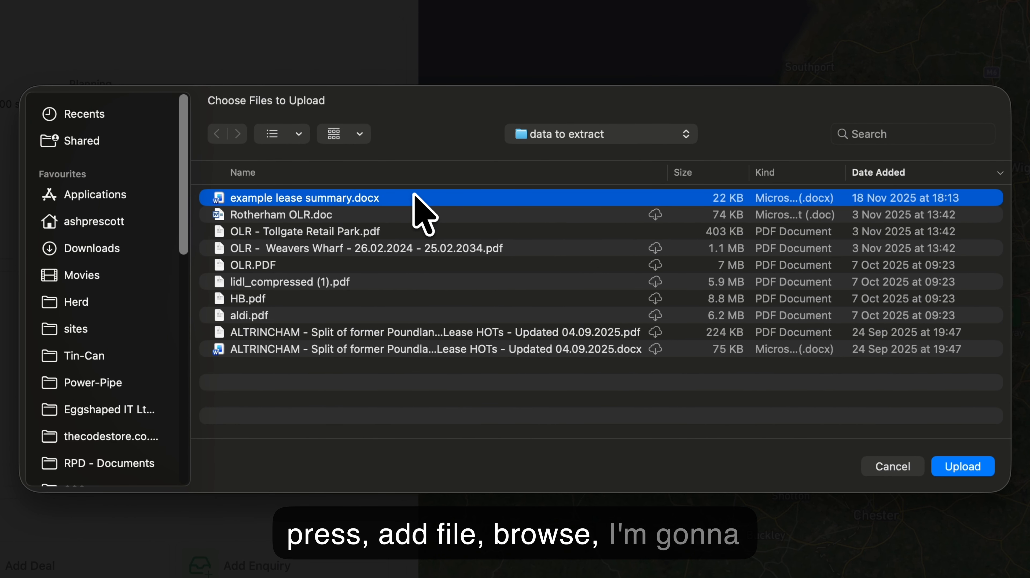
left_click(963, 467)
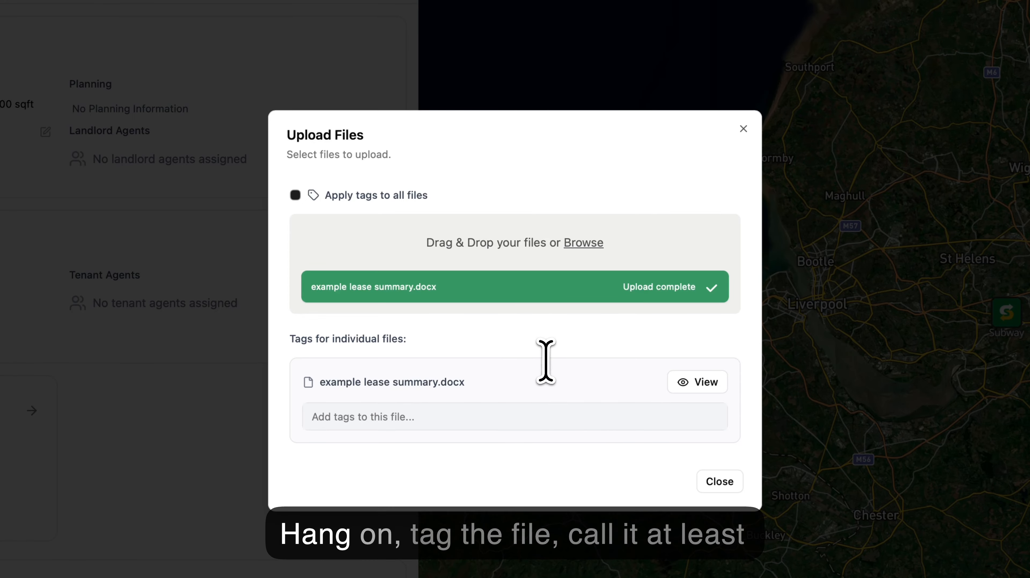
Tag the uploaded example lease summary.docx with the existing Lease Summary tag
type("Lease")
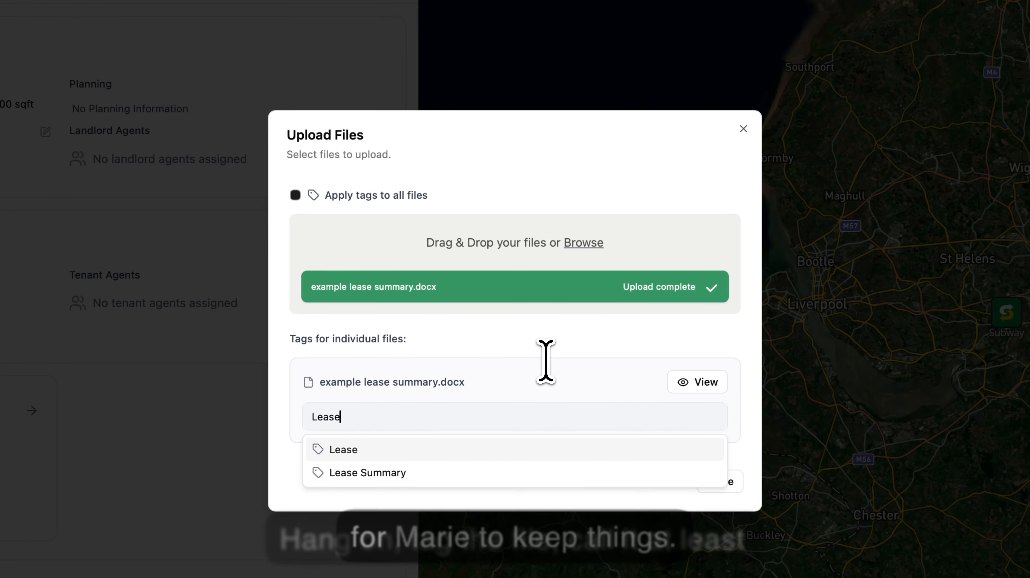
left_click(506, 471)
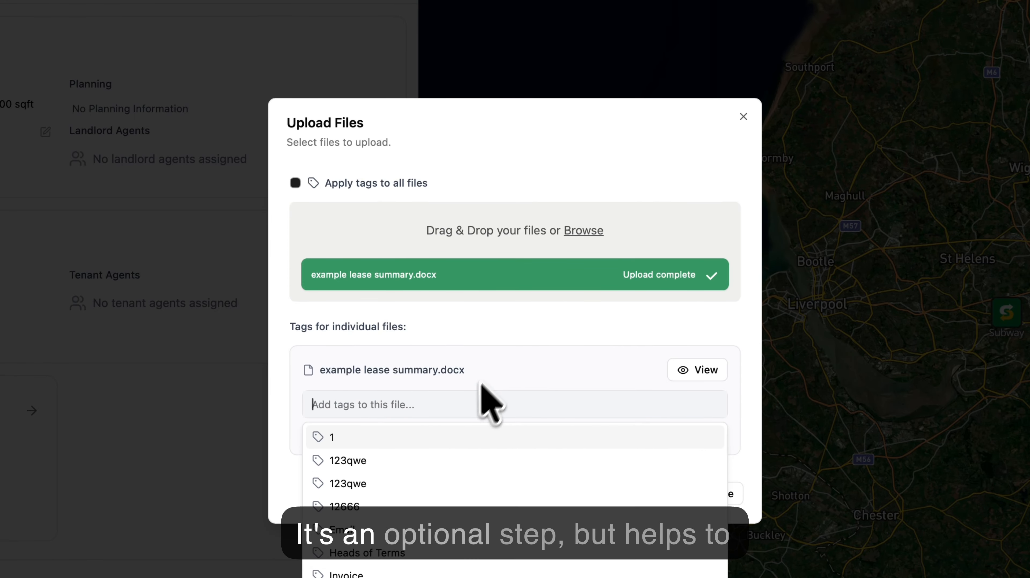
left_click(492, 383)
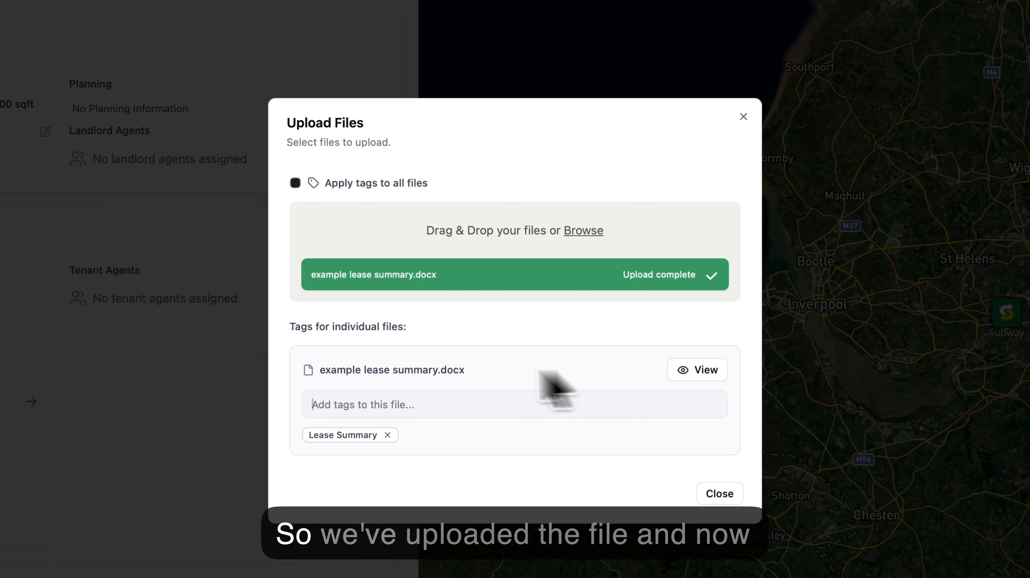
Preview the uploaded lease summary document and extract its lease data
left_click(706, 370)
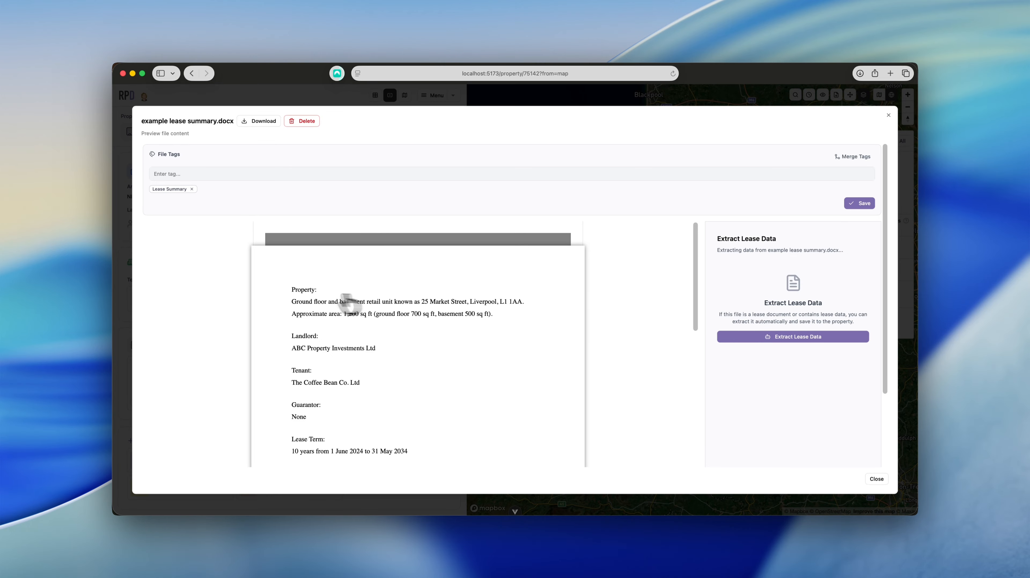
scroll(461, 354, "down", 10)
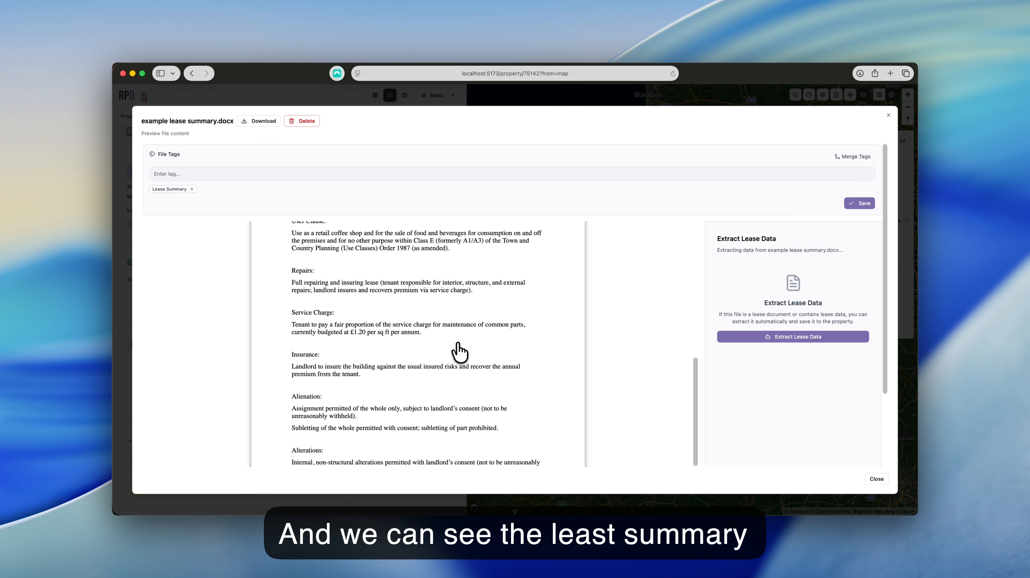
scroll(458, 352, "up", 10)
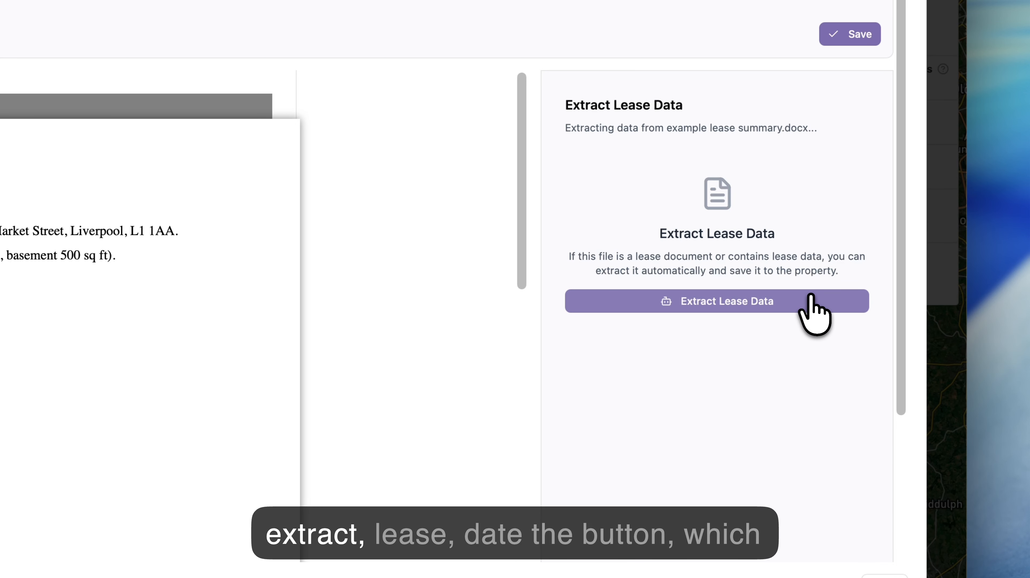
left_click(811, 302)
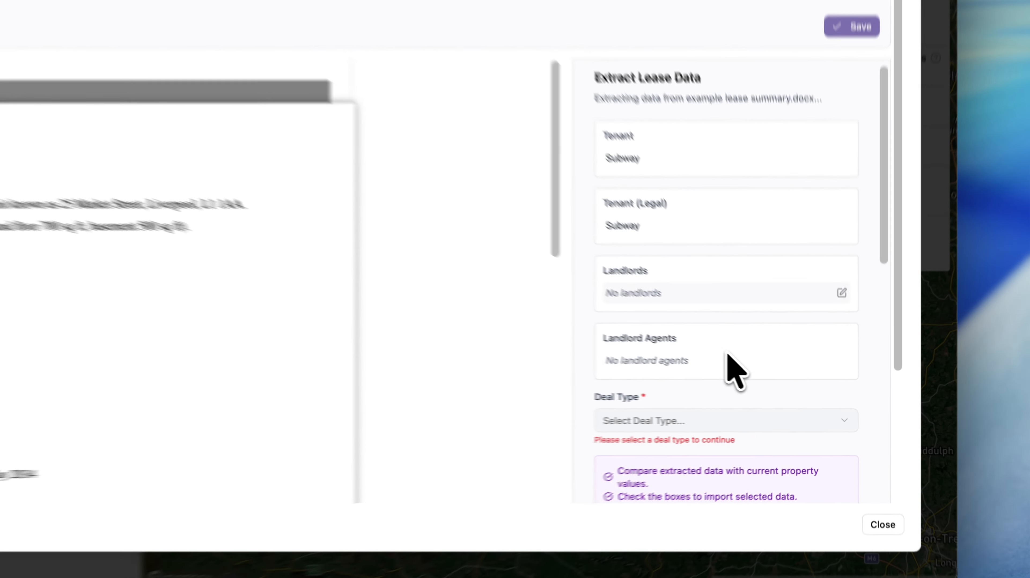
Set the deal type for the extracted lease data to New Letting
left_click(696, 201)
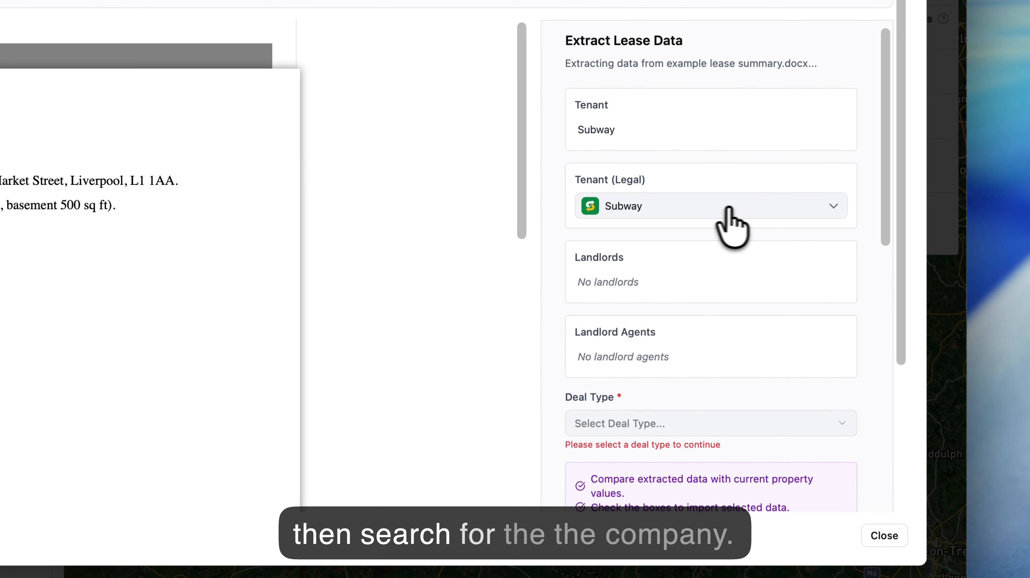
left_click(860, 213)
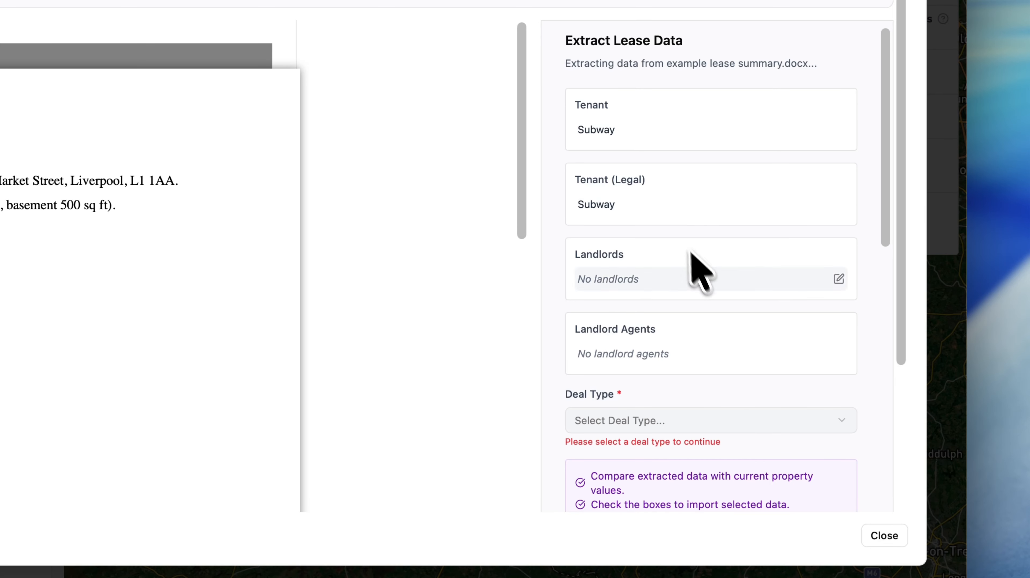
scroll(703, 351, "down", 1)
scroll(703, 353, "down", 3)
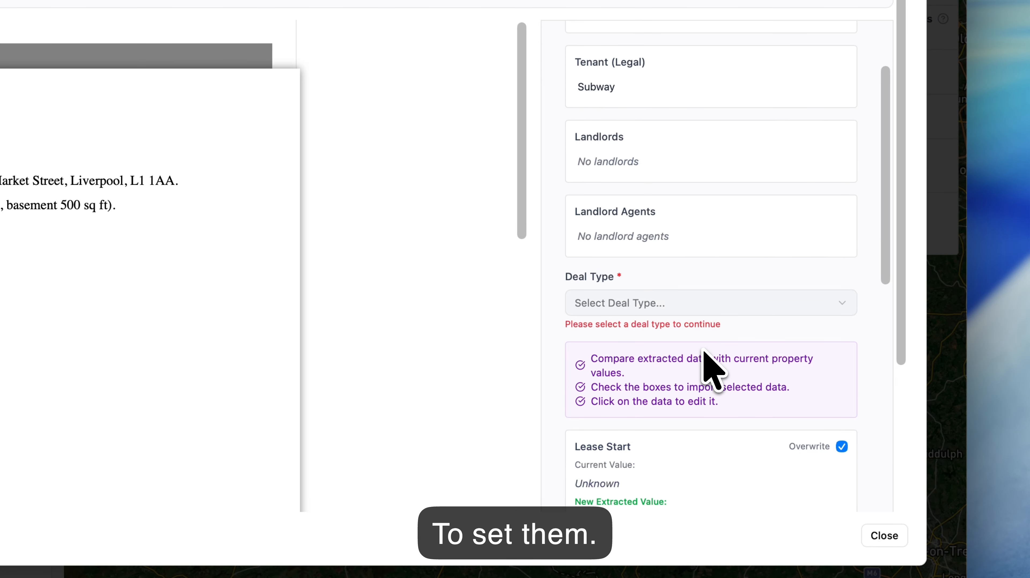
left_click(626, 300)
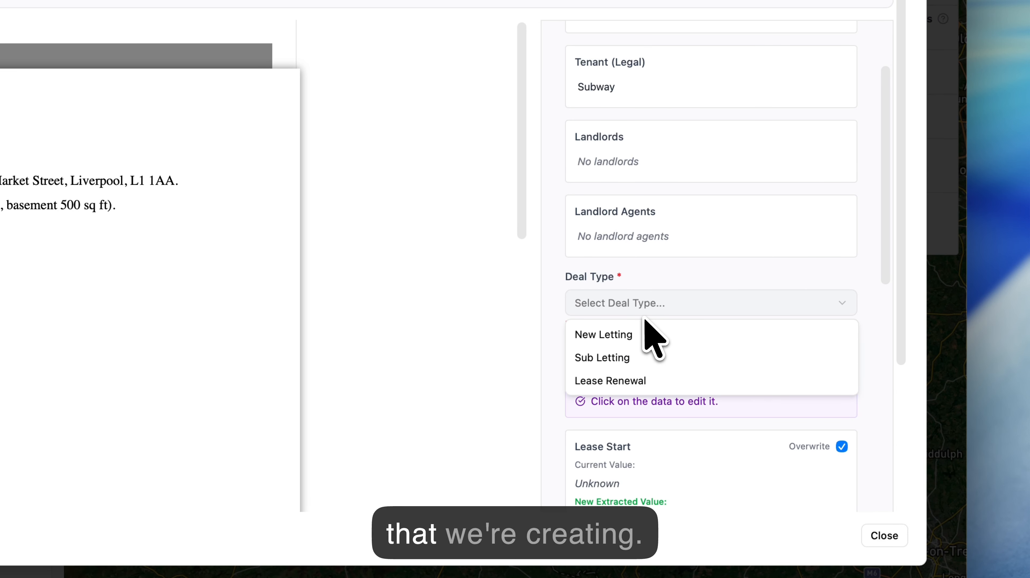
left_click(663, 335)
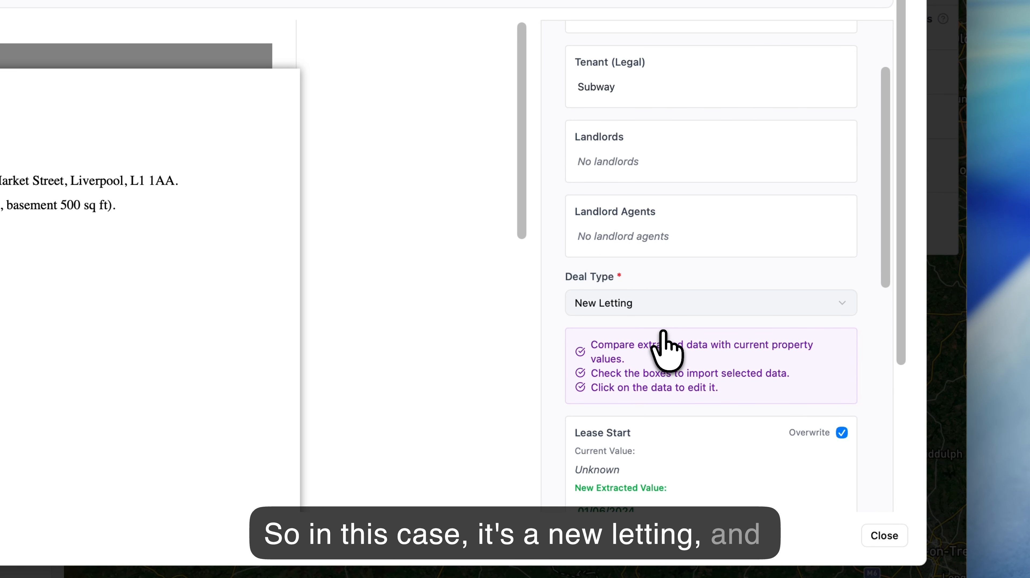
Compare the extracted lease dates, rent and review values with the text of the lease summary document
scroll(677, 353, "down", 2)
scroll(677, 353, "down", 5)
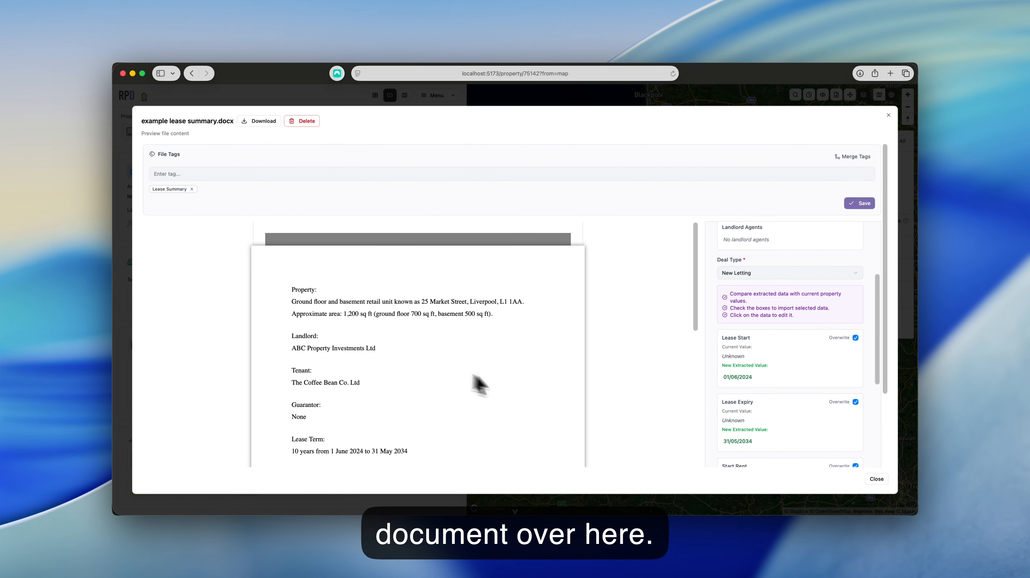
scroll(486, 389, "down", 1)
scroll(425, 405, "down", 4)
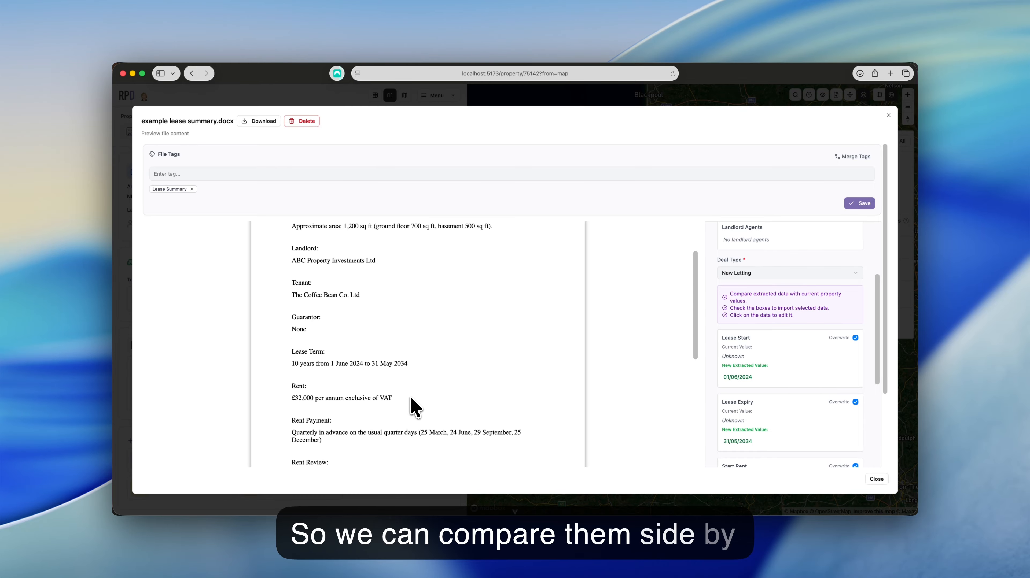
scroll(725, 396, "down", 2)
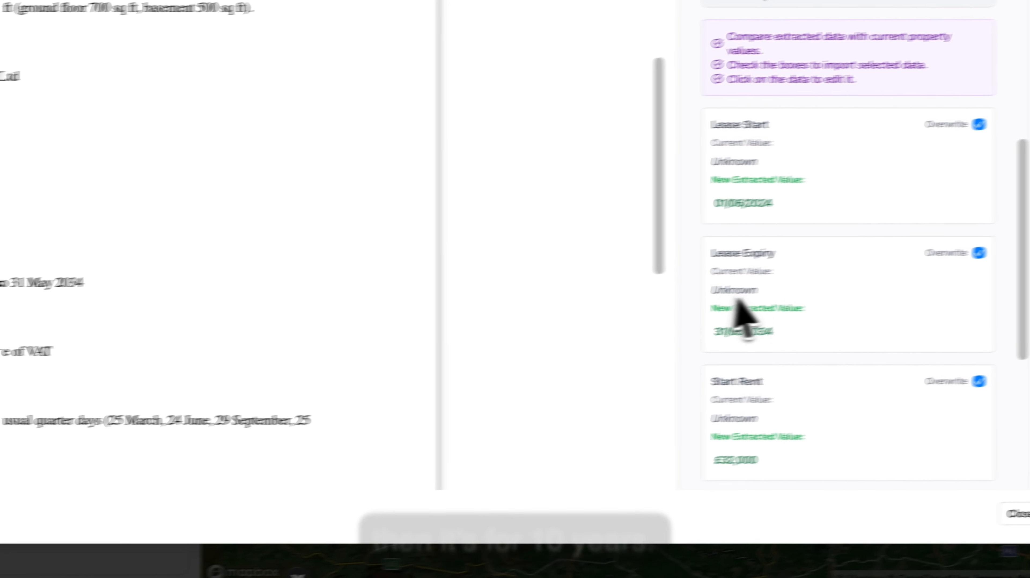
scroll(729, 309, "down", 1)
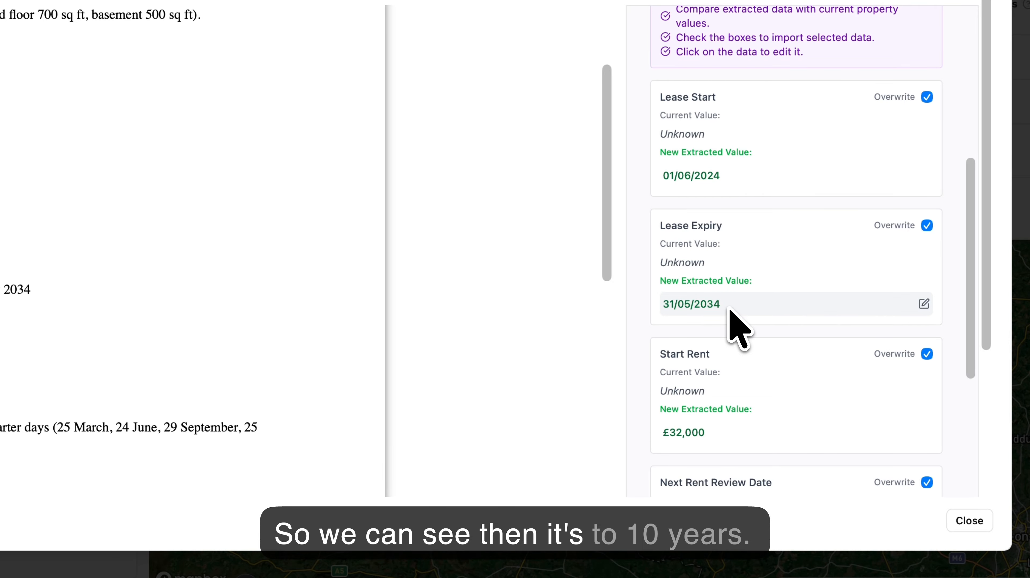
scroll(733, 326, "down", 5)
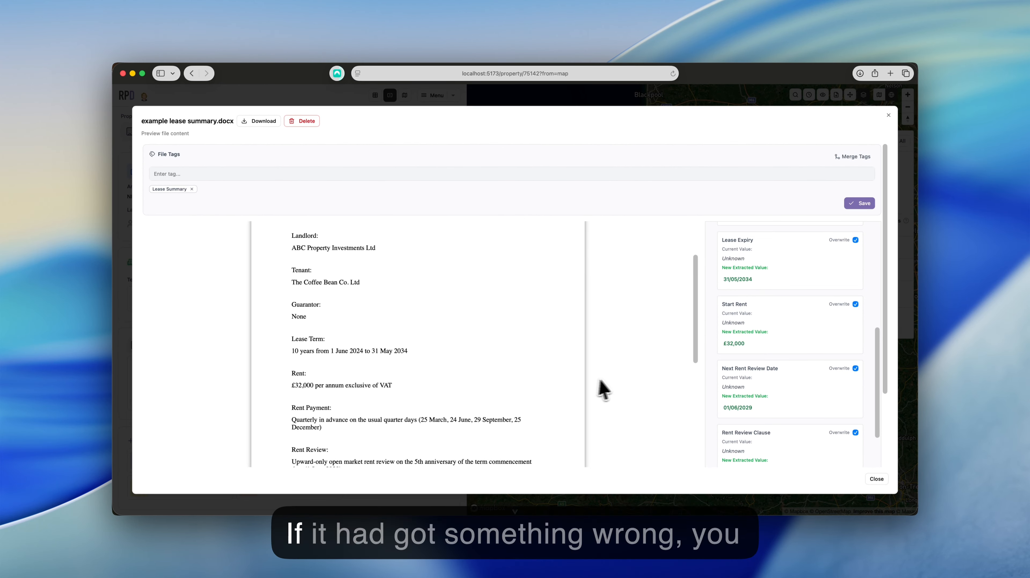
mouse_move(763, 343)
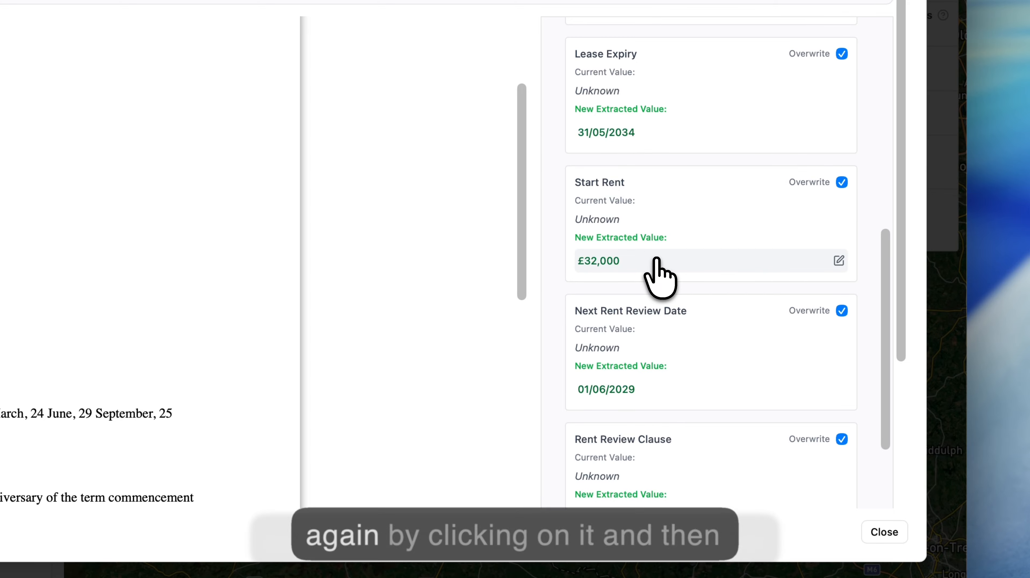
left_click(656, 260)
left_click(554, 262)
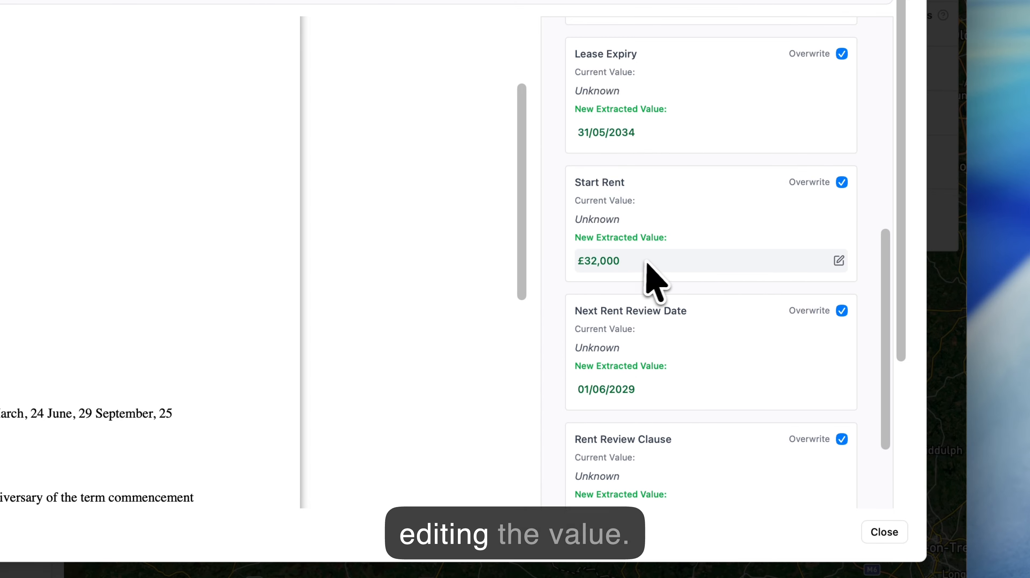
scroll(659, 261, "down", 5)
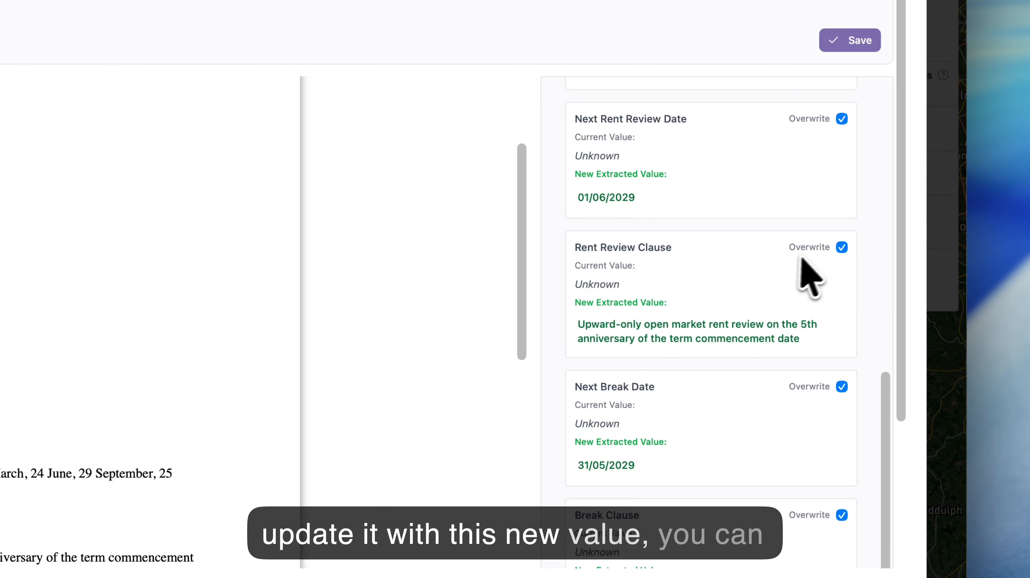
left_click(842, 247)
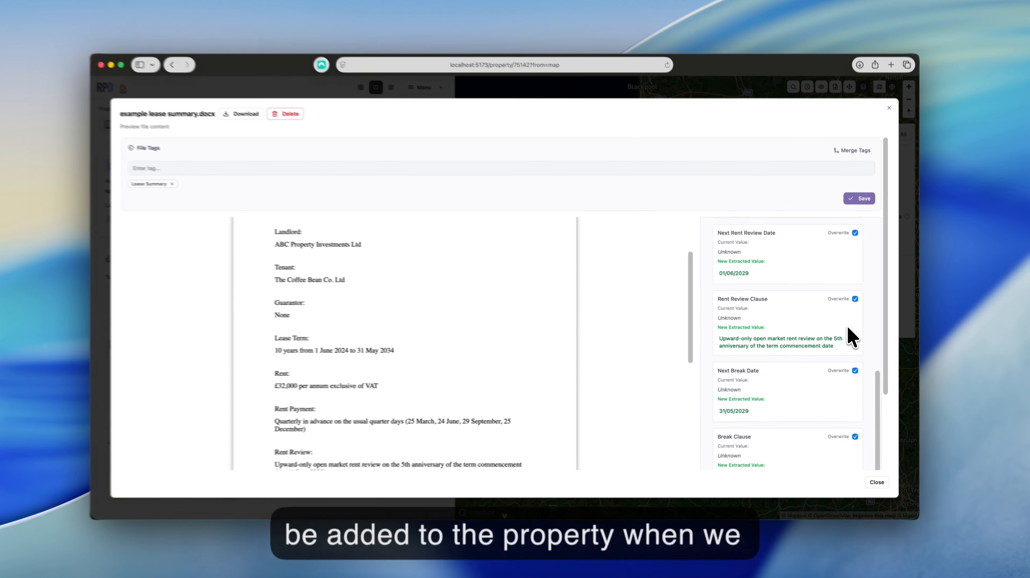
Save the extracted lease data to the property with the overwrite options selected
scroll(777, 304, "down", 3)
scroll(824, 335, "down", 6)
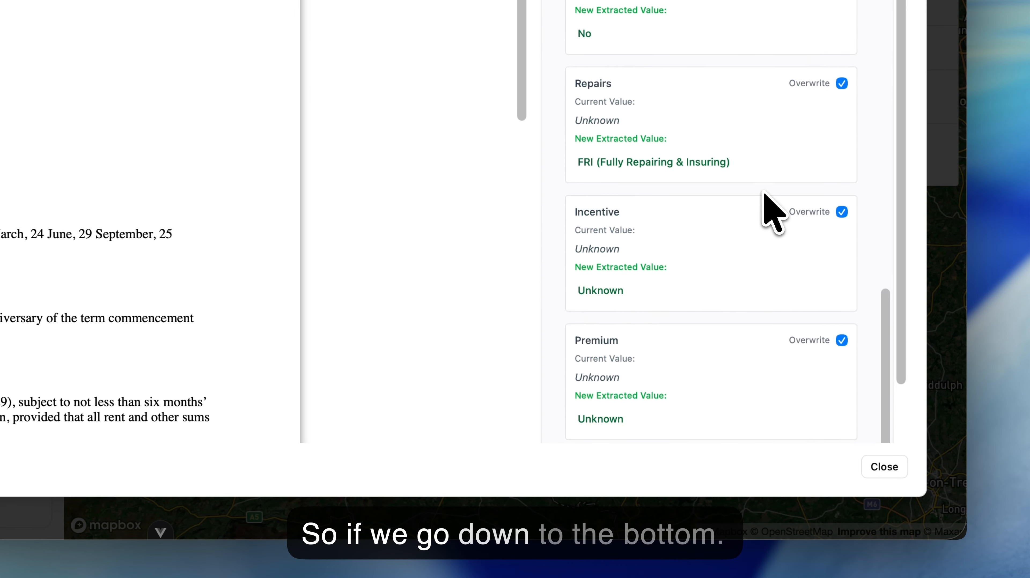
left_click(724, 399)
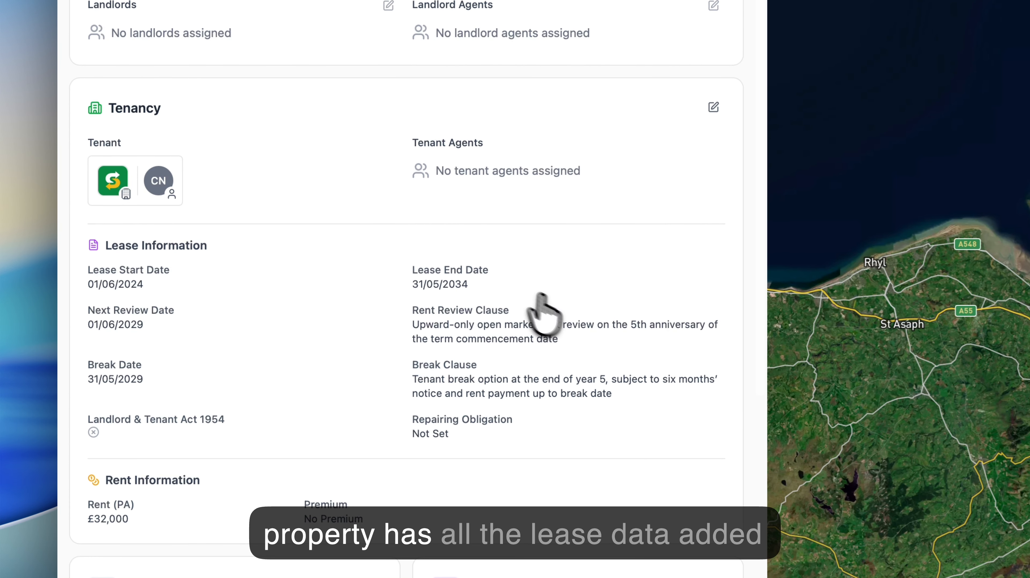
Post a comment on the property reading "10yr lease from march 22, £10kpax, 5yr rr to omv, fri, inside act"
scroll(370, 344, "down", 3)
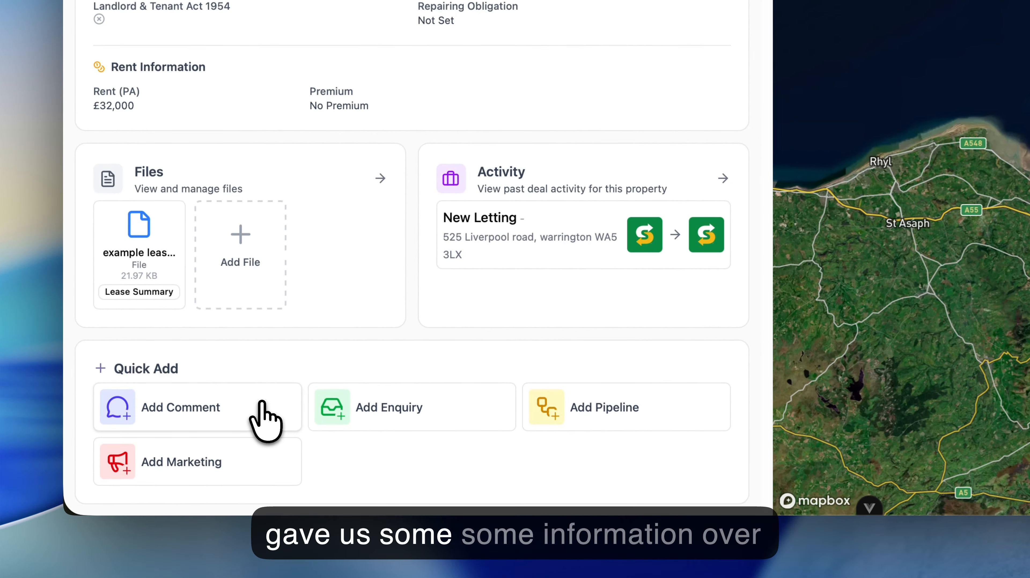
left_click(267, 411)
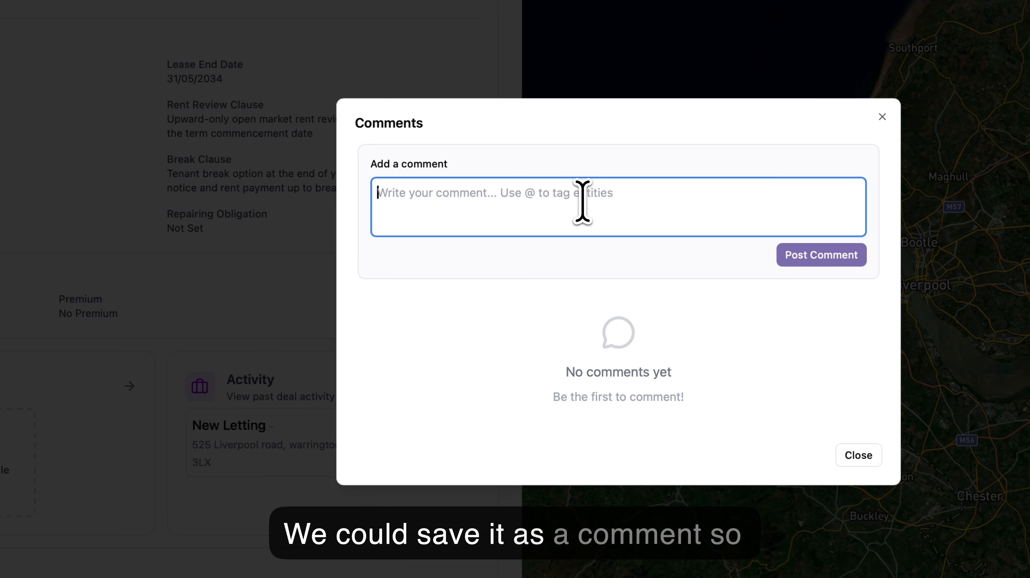
type("10yr lease from marc")
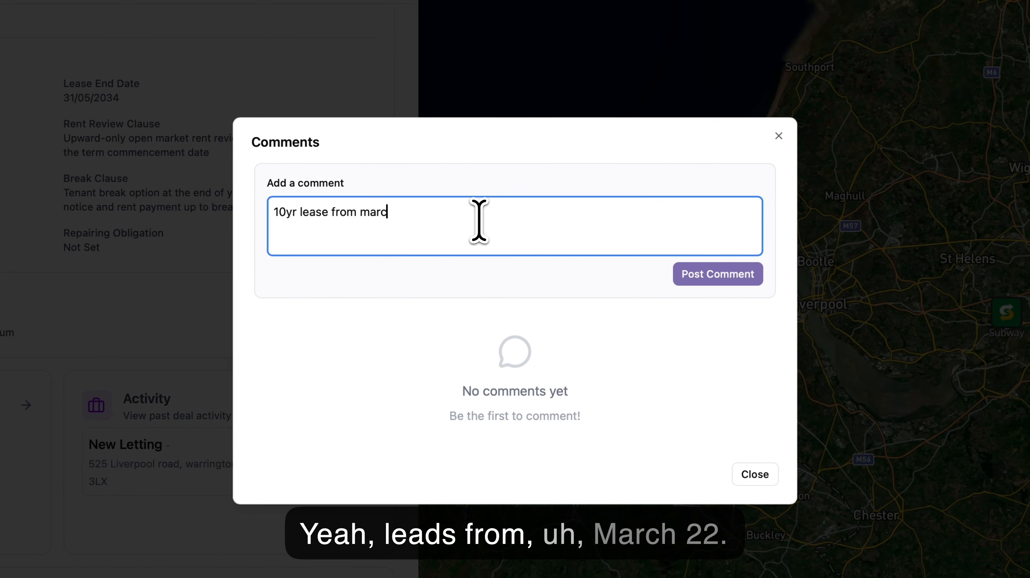
type("h 22, £10kpax, 5yr rr to omv, fri, inside act")
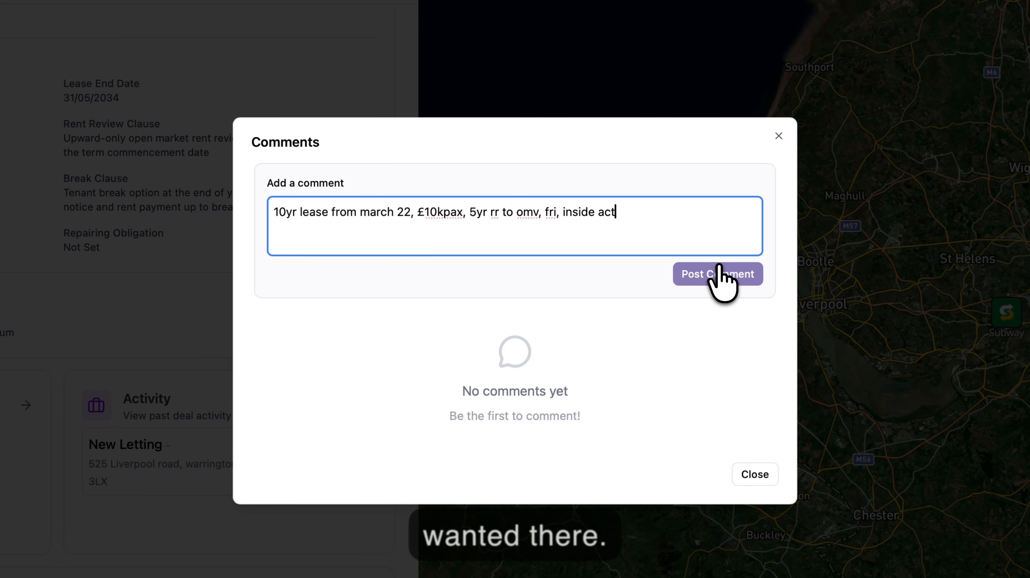
left_click(713, 274)
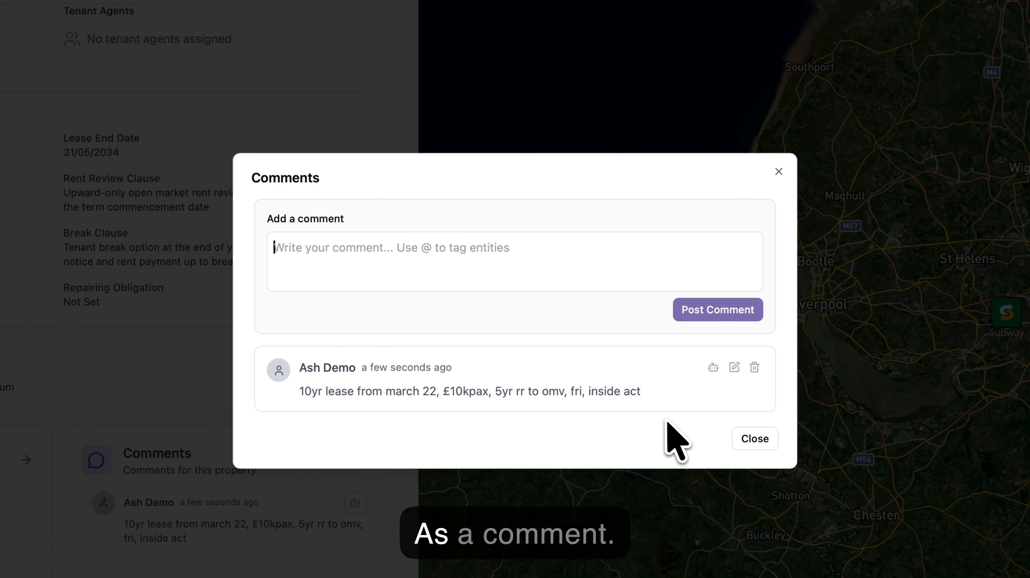
Extract lease data from the posted comment and set its deal type to New Letting
left_click(714, 369)
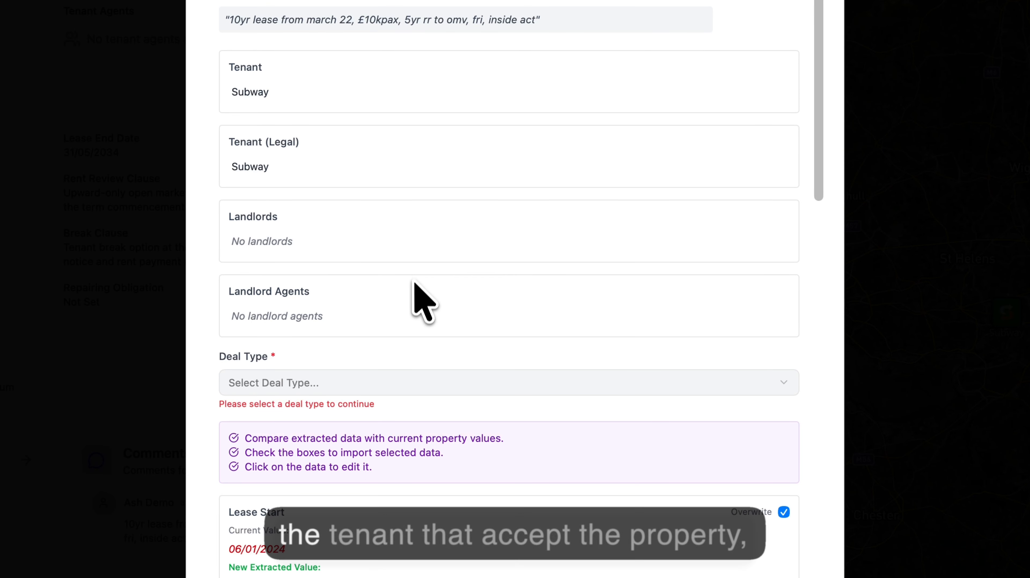
scroll(411, 303, "down", 1)
scroll(411, 308, "down", 1)
left_click(362, 365)
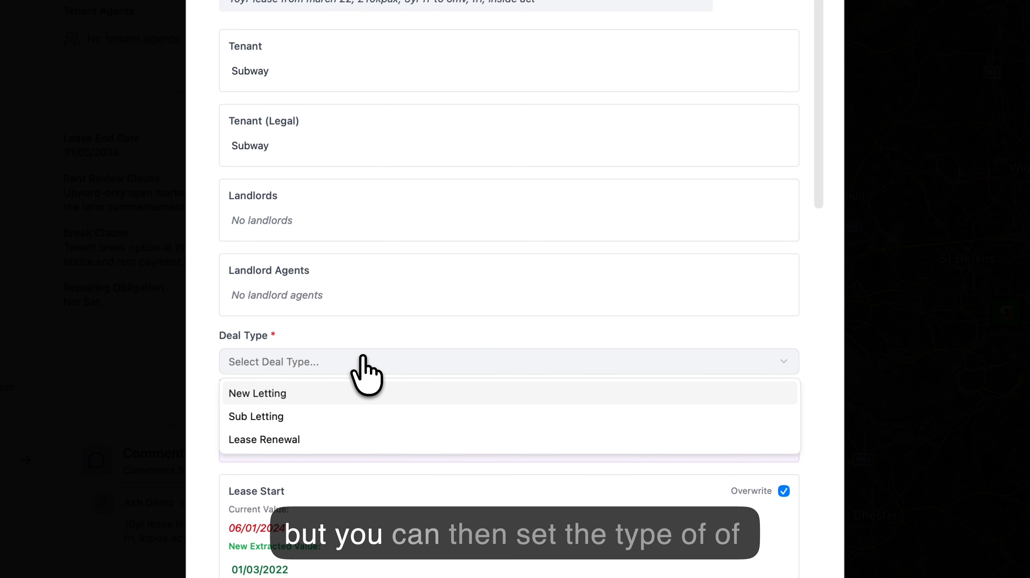
left_click(355, 395)
Compare the extracted lease dates, rent, review, break, L&T Act and repairs values with the comment text and the current property values
scroll(395, 405, "down", 5)
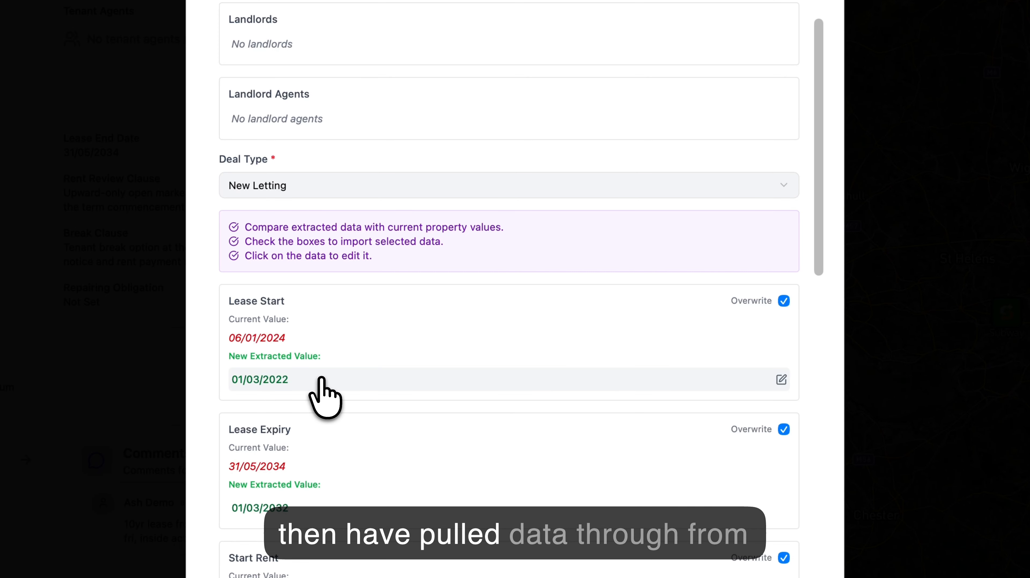
scroll(346, 345, "up", 5)
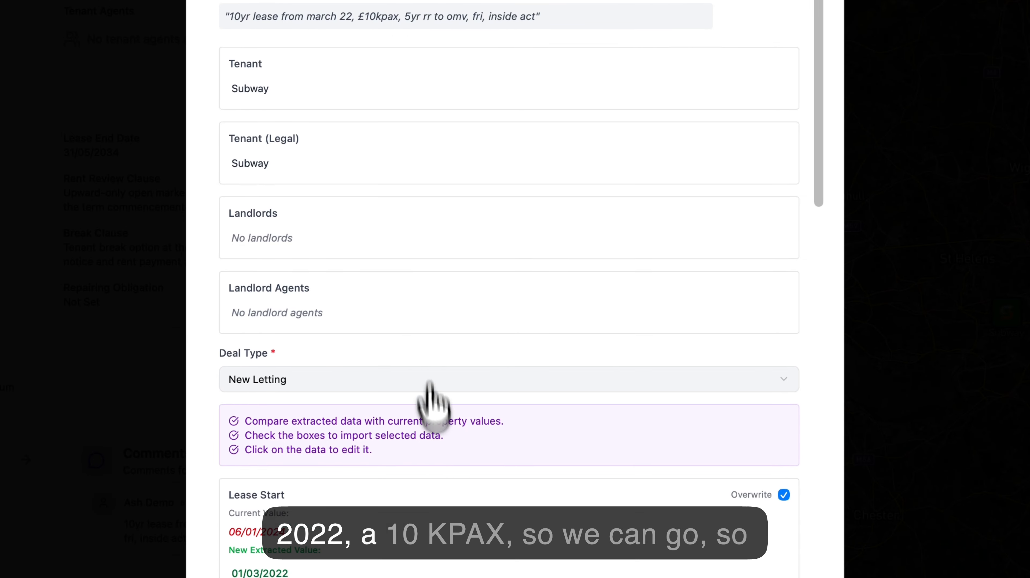
scroll(430, 398, "down", 7)
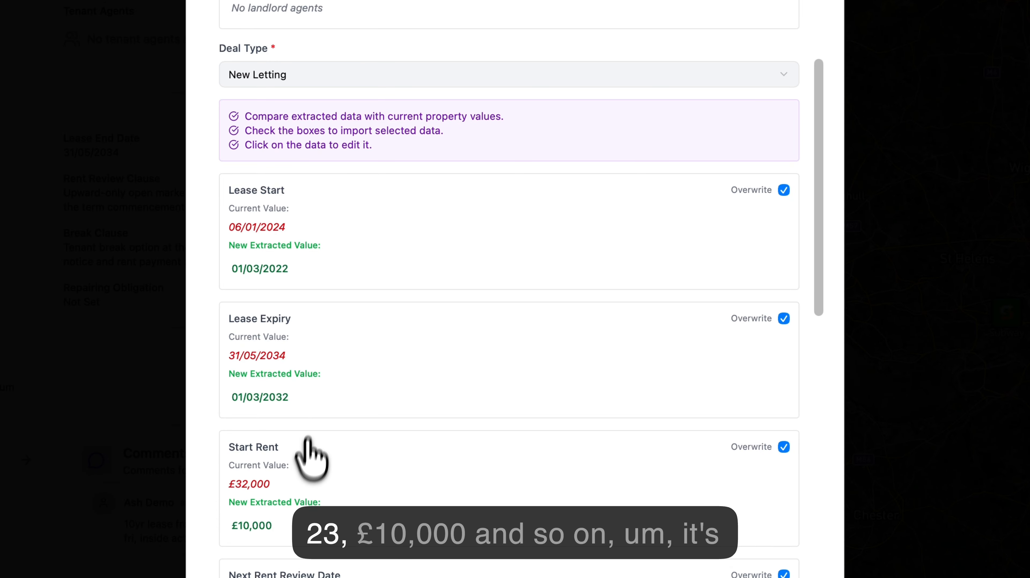
scroll(311, 453, "down", 2)
scroll(303, 527, "down", 4)
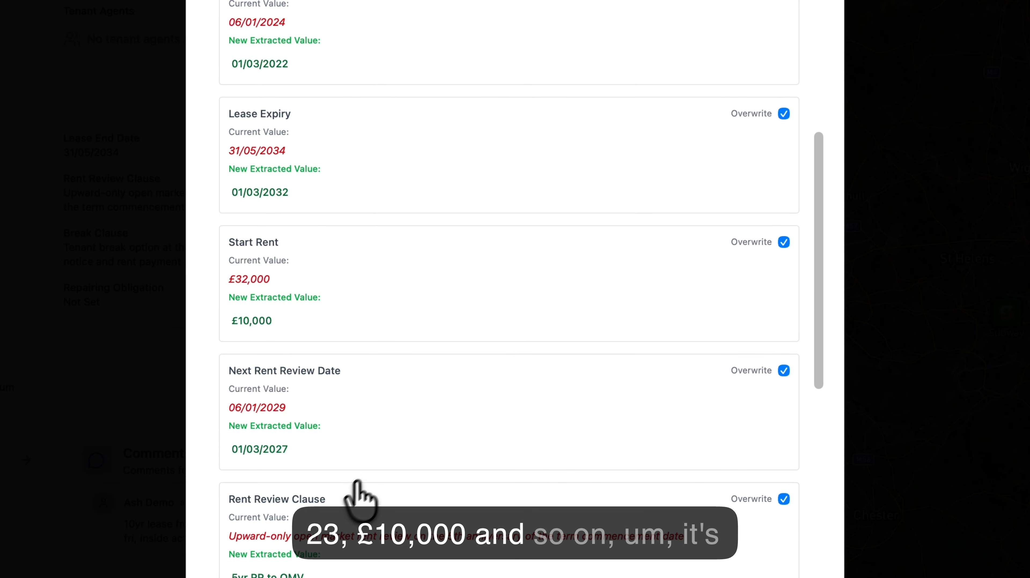
scroll(299, 548, "down", 5)
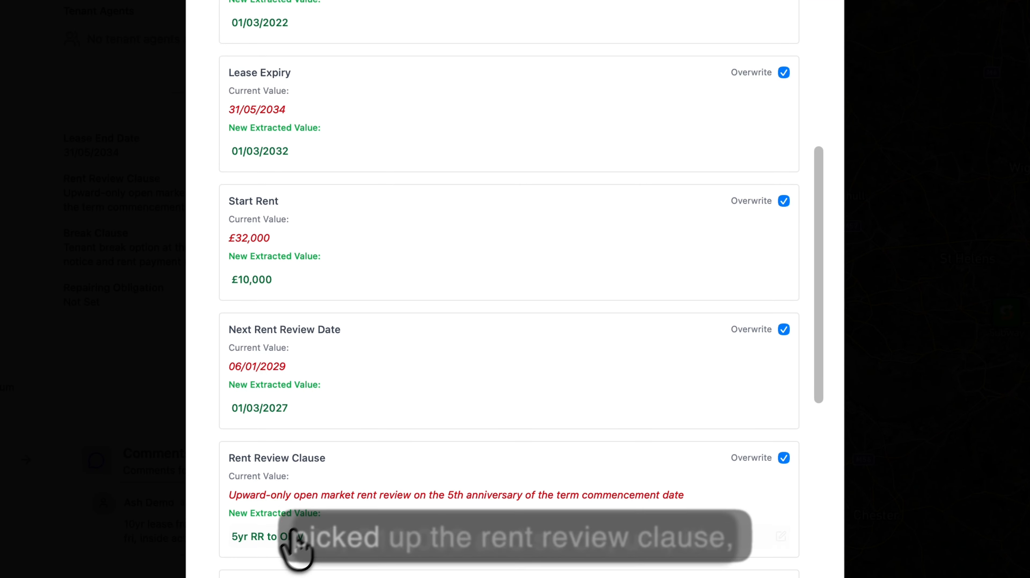
scroll(326, 555, "down", 9)
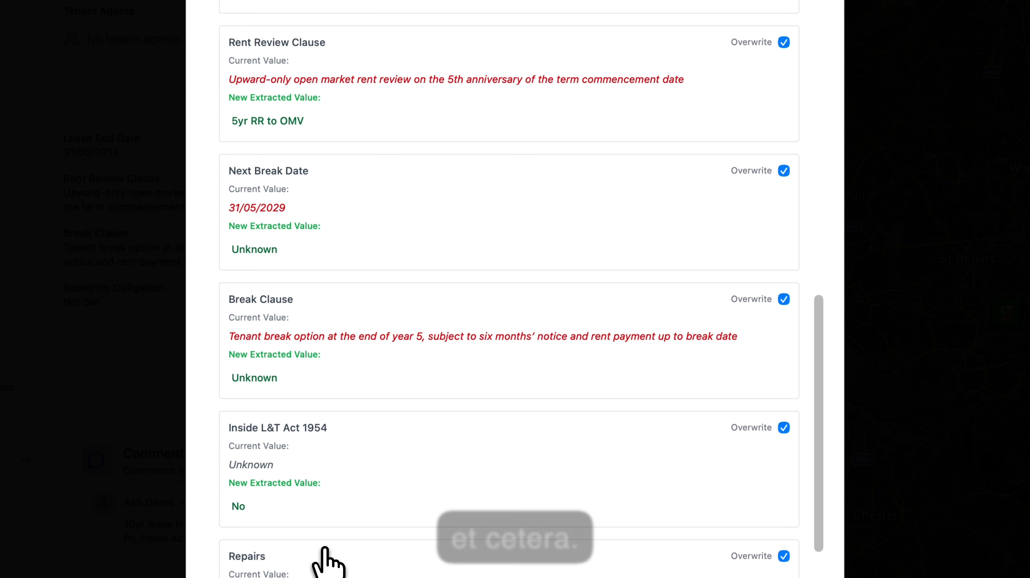
scroll(327, 557, "down", 5)
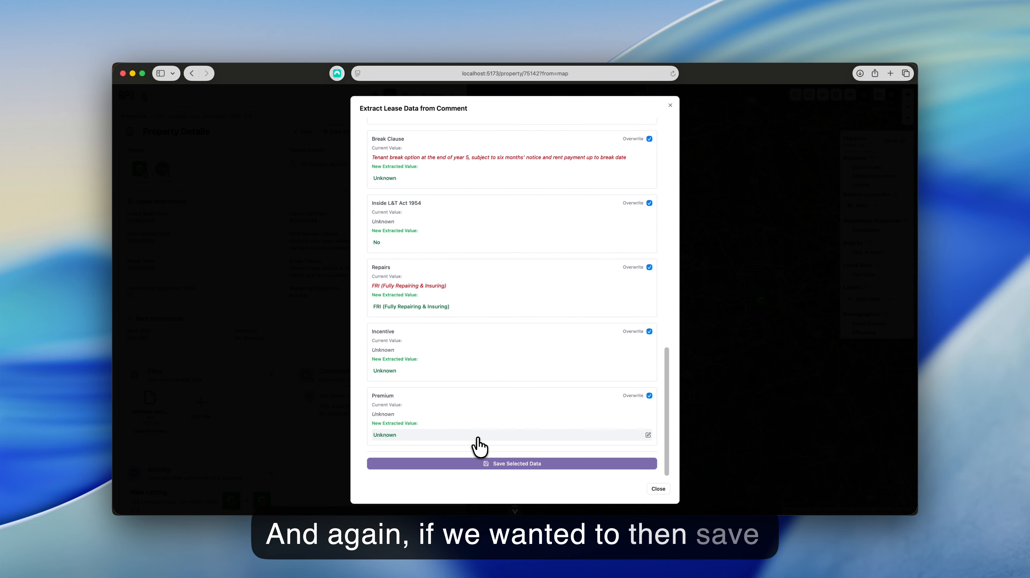
Save the selected data extracted from the comment to the property and close the comments dialog
left_click(514, 463)
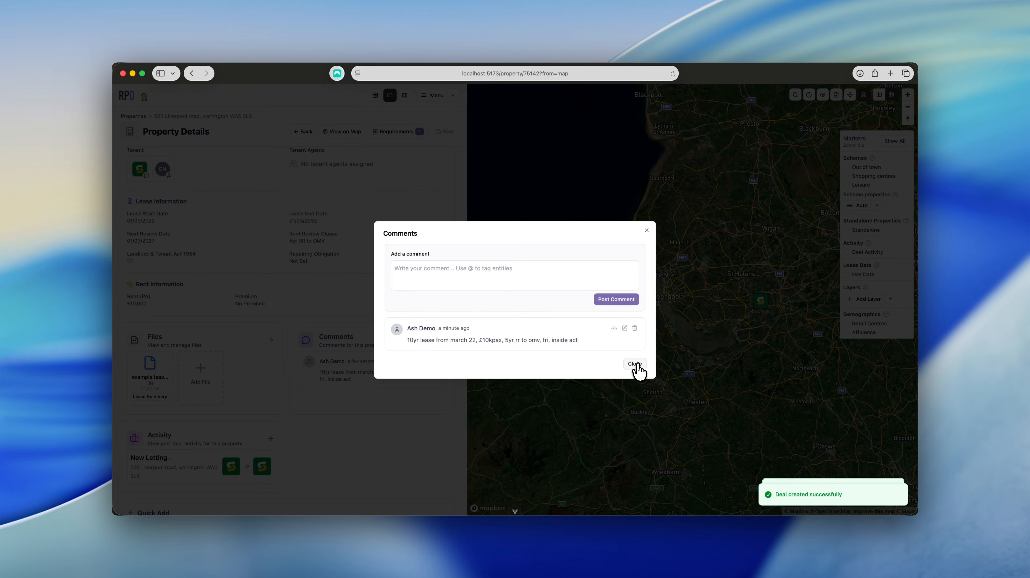
left_click(636, 364)
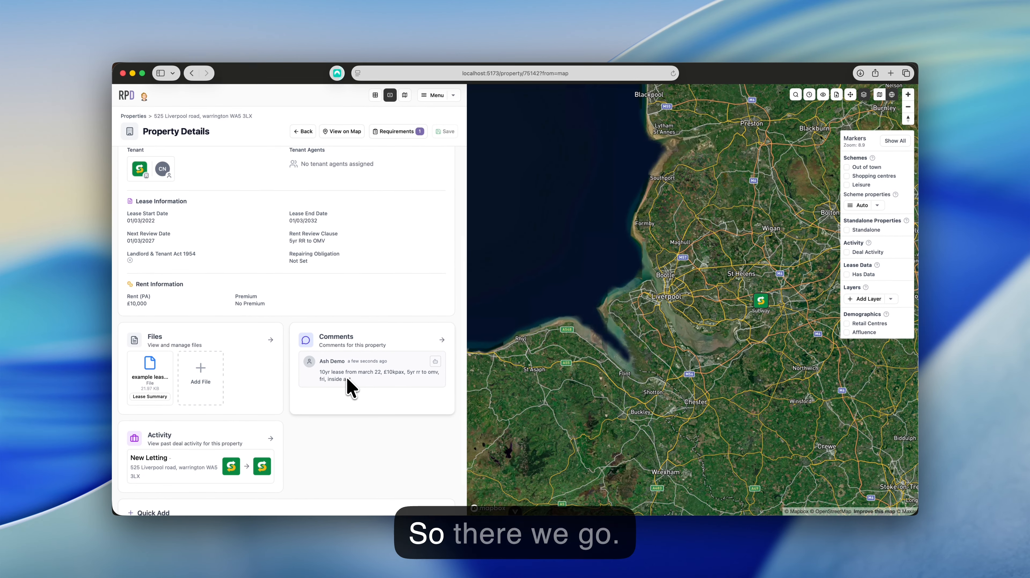
scroll(340, 401, "down", 2)
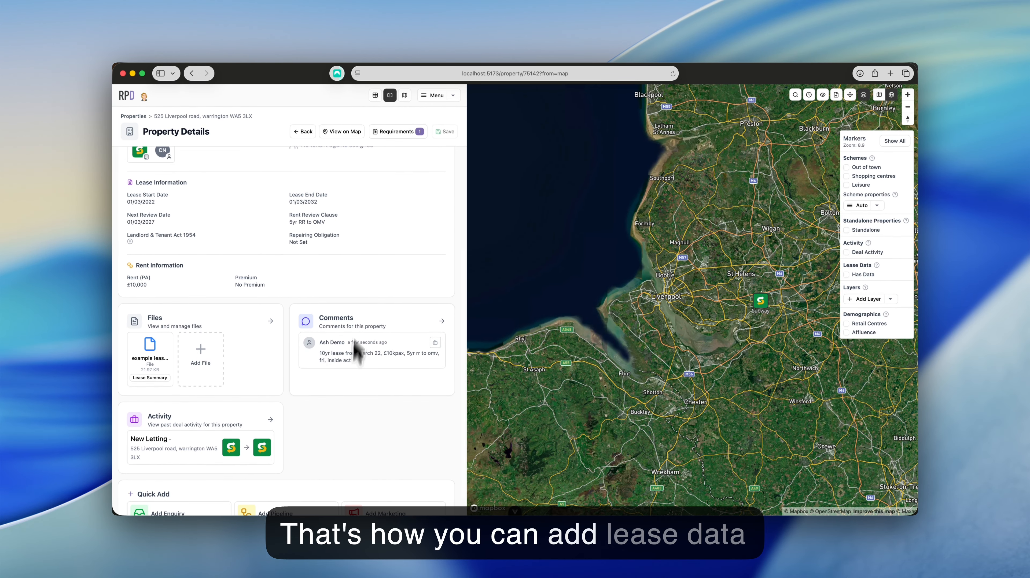